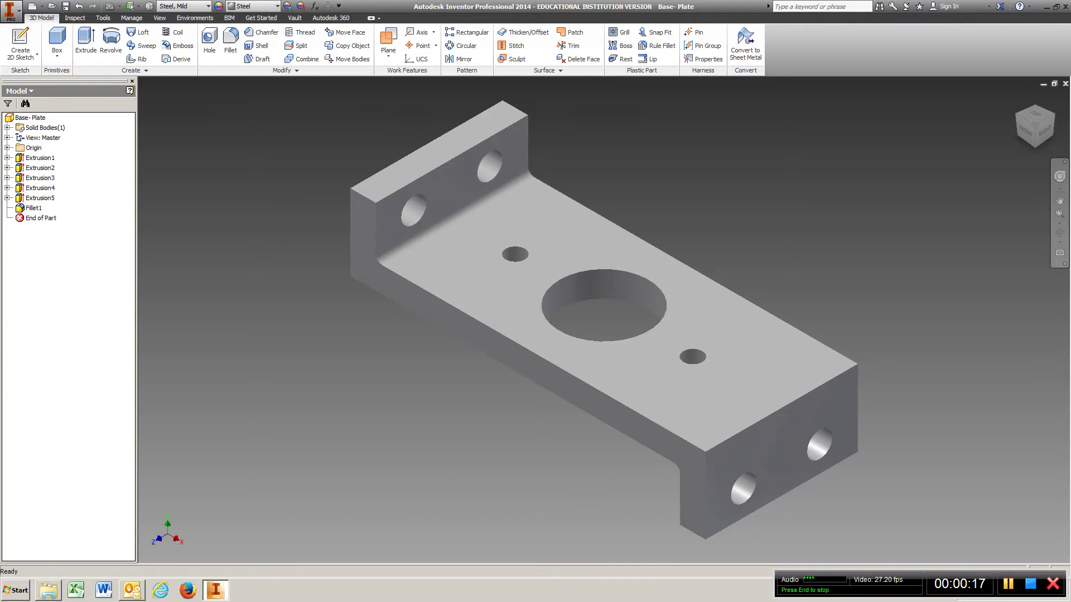
Step: Show the dimensions of Extrusion1's Sketch1 on the base plate model
left_click(8, 158)
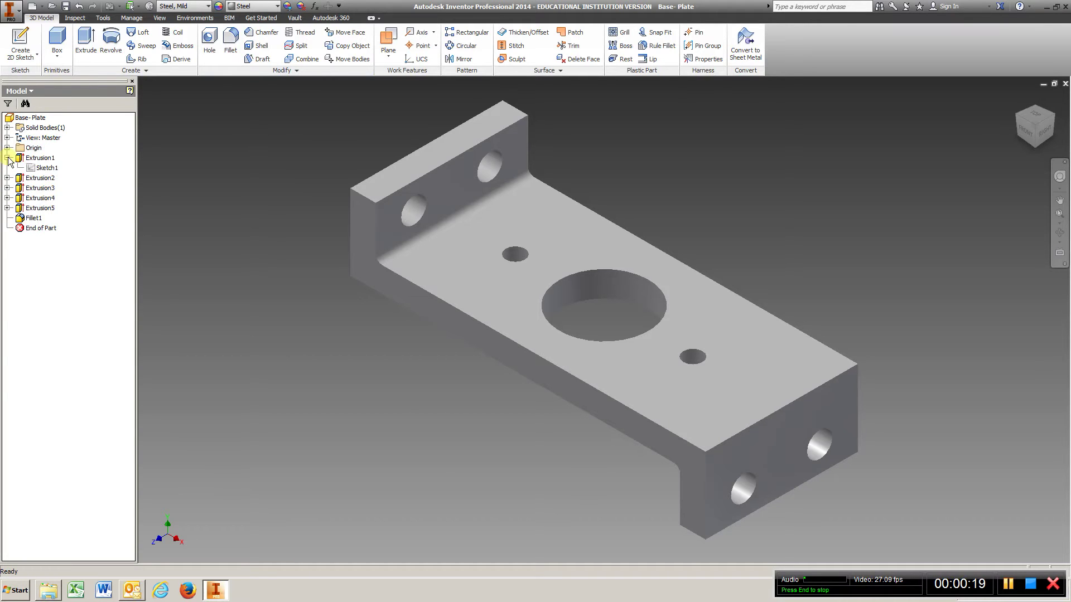
right_click(58, 165)
left_click(84, 196)
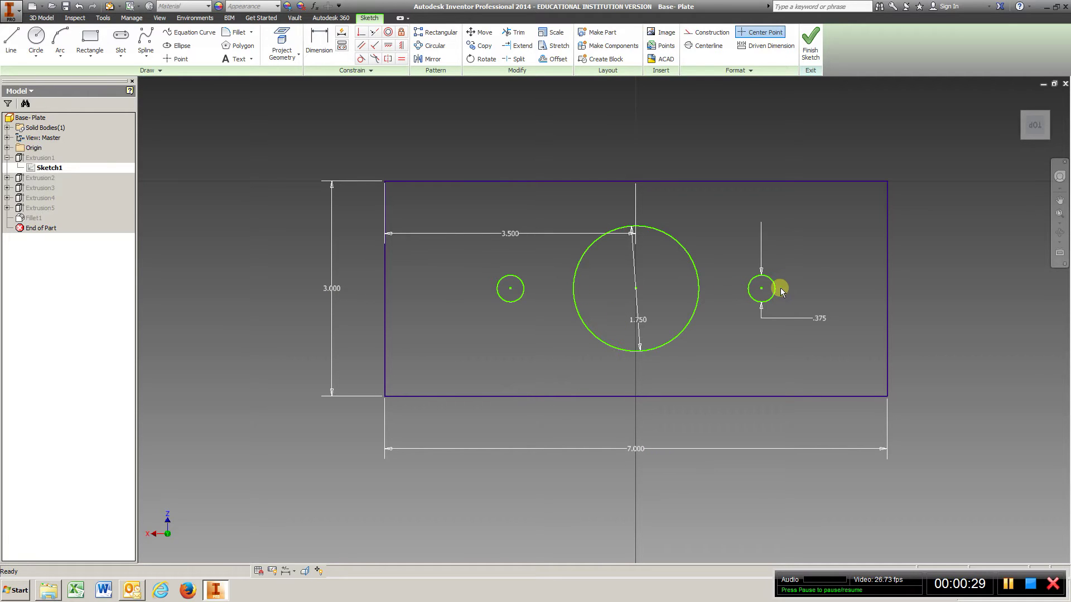
left_click(812, 49)
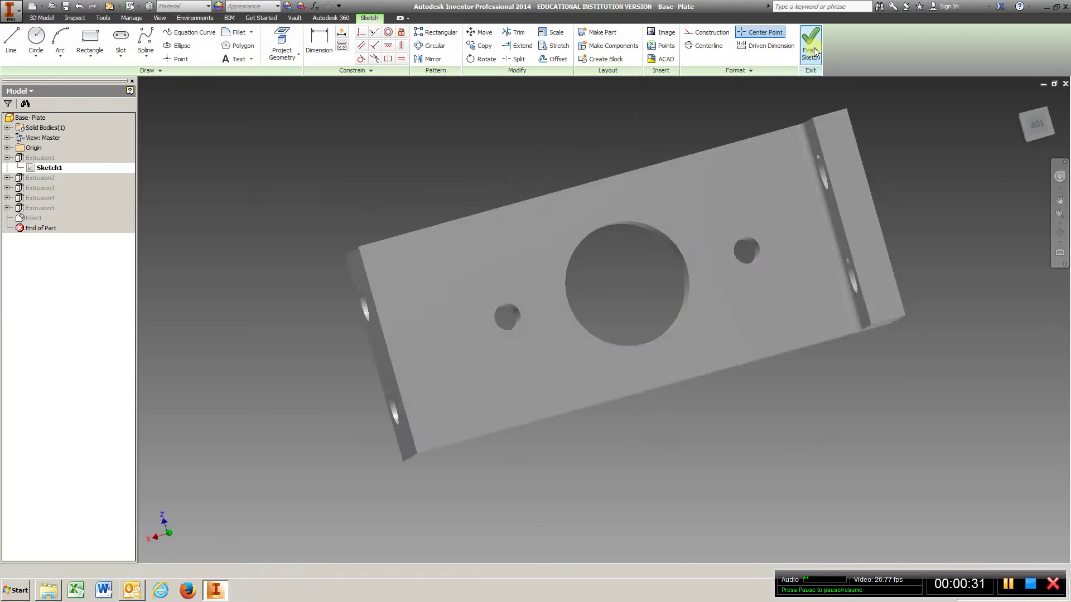
left_click(33, 168)
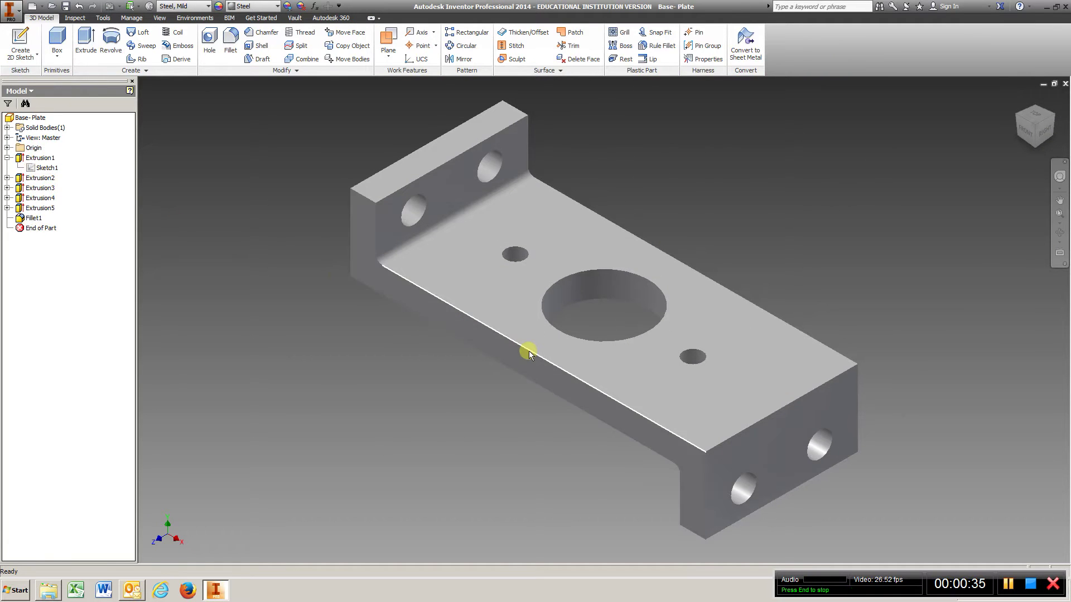
Step: Dimension Sketch2's inner vertical line 0.500 from the plate's left edge and finish the sketch
left_click(7, 178)
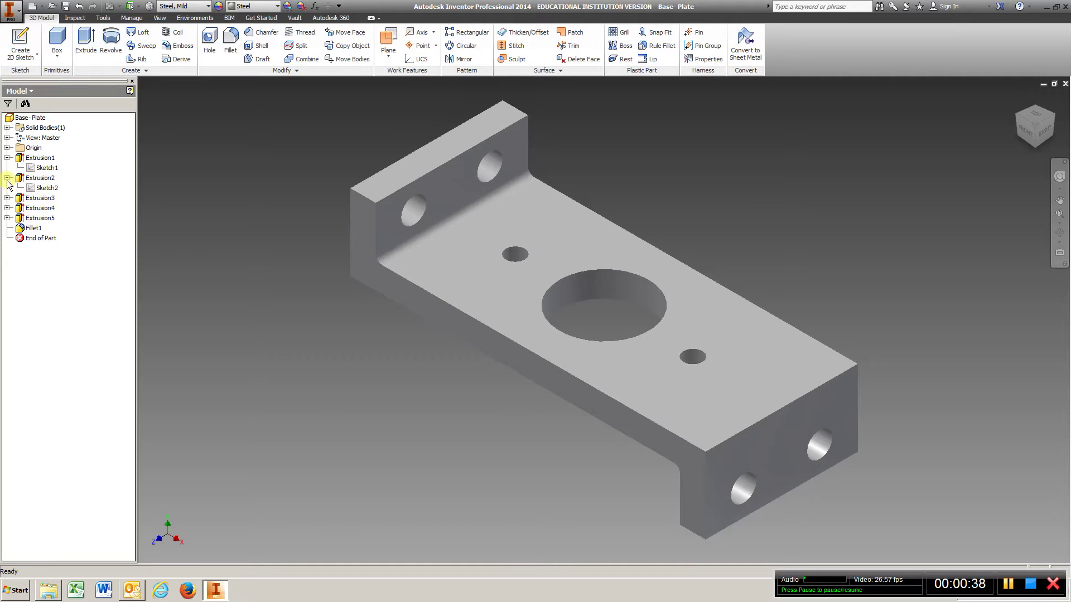
right_click(54, 188)
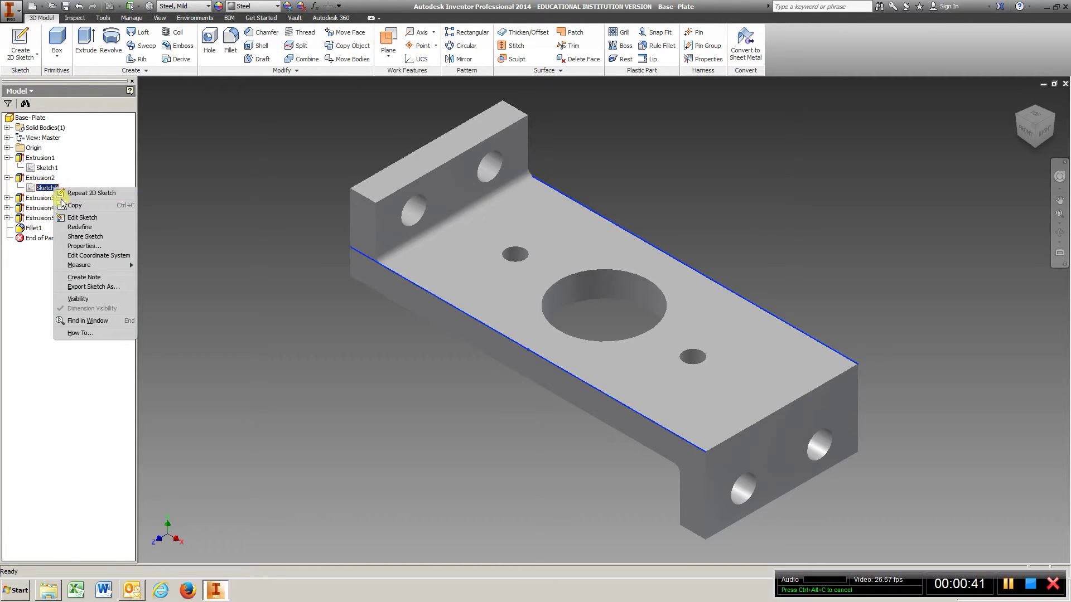
left_click(86, 218)
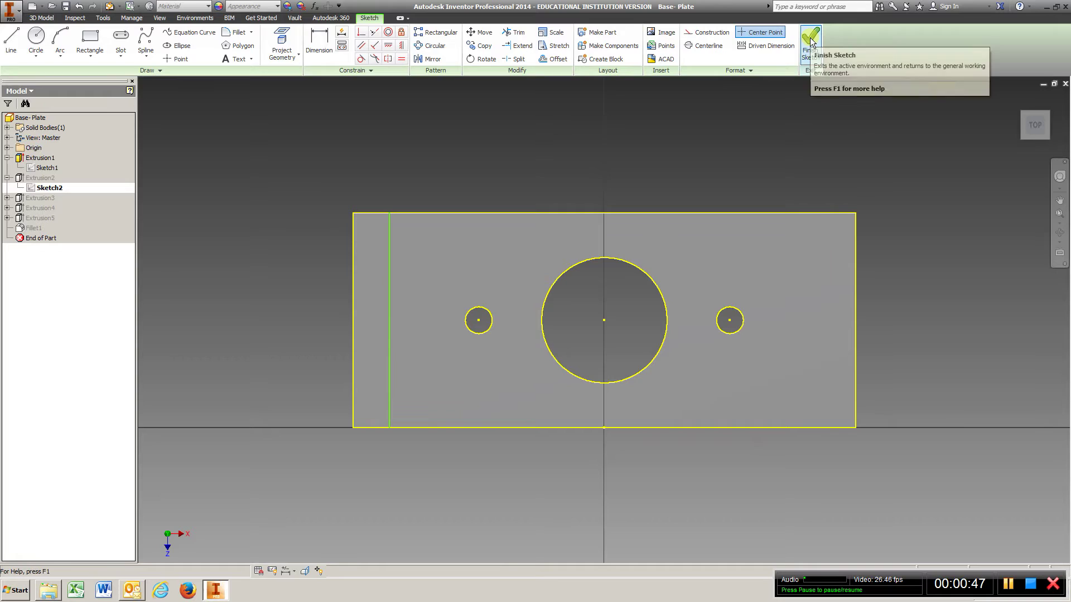
left_click(319, 42)
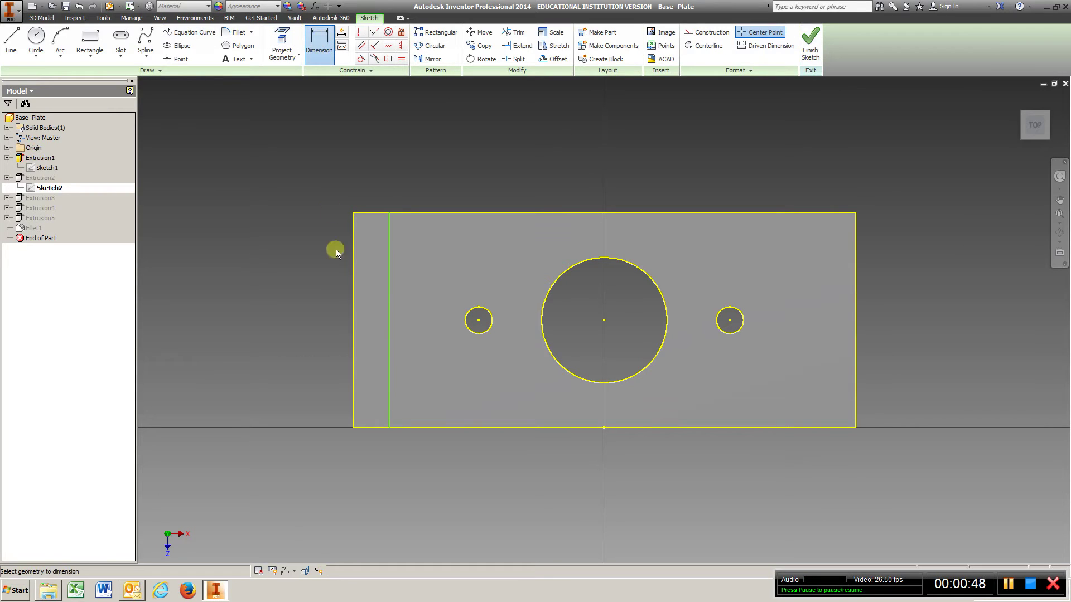
left_click(354, 304)
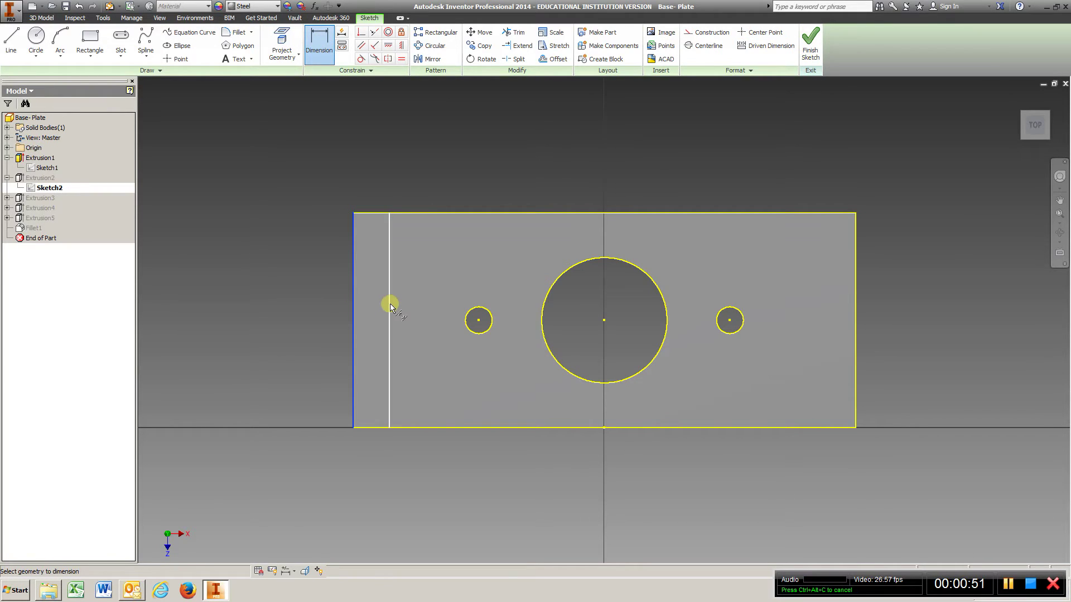
left_click(390, 306)
left_click(374, 188)
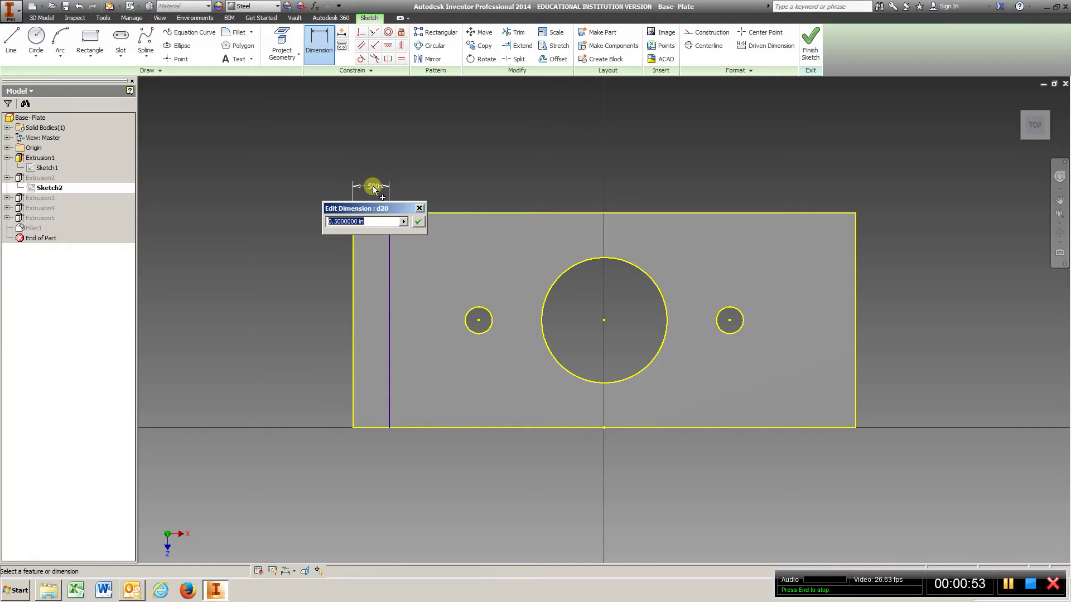
left_click(418, 222)
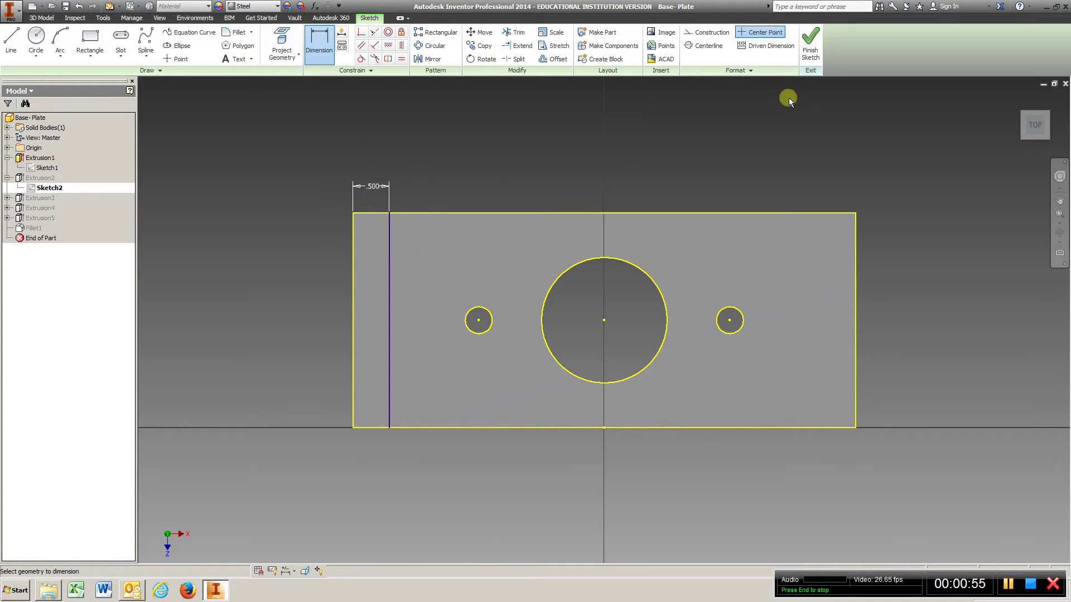
left_click(811, 42)
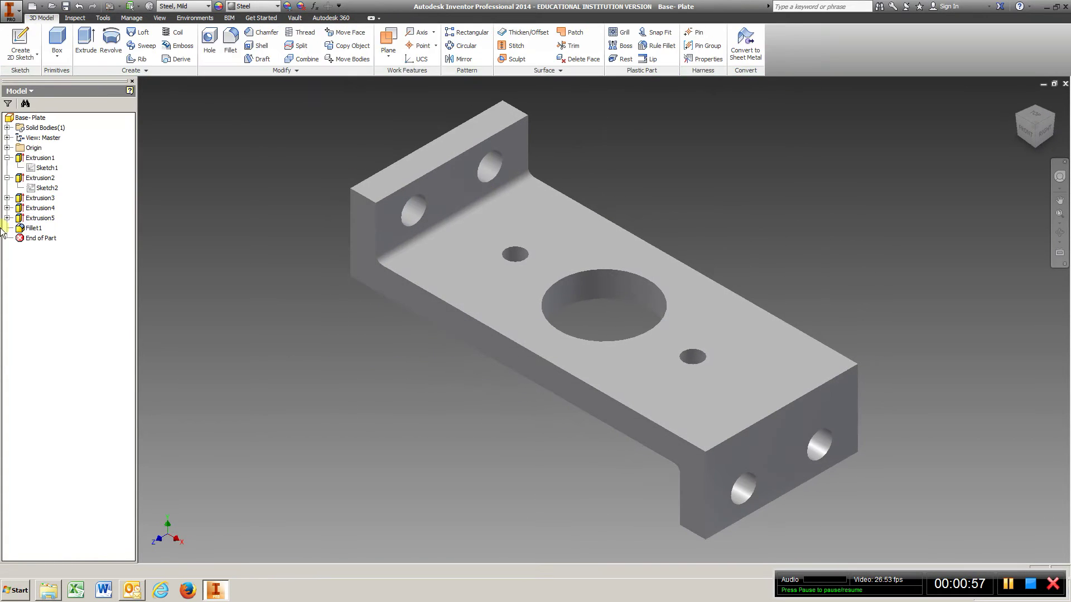
right_click(40, 178)
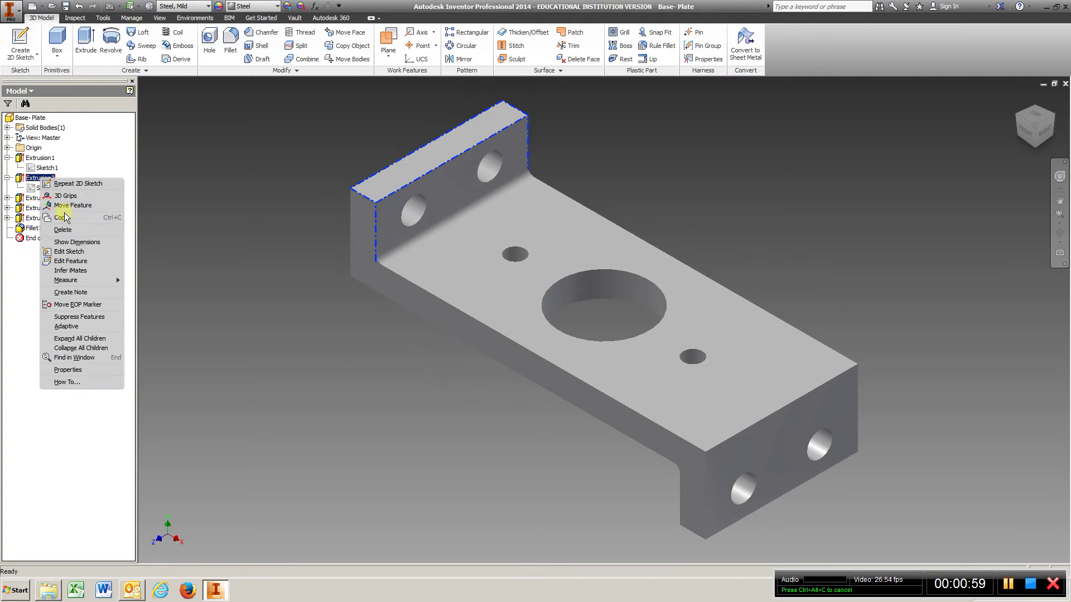
left_click(77, 261)
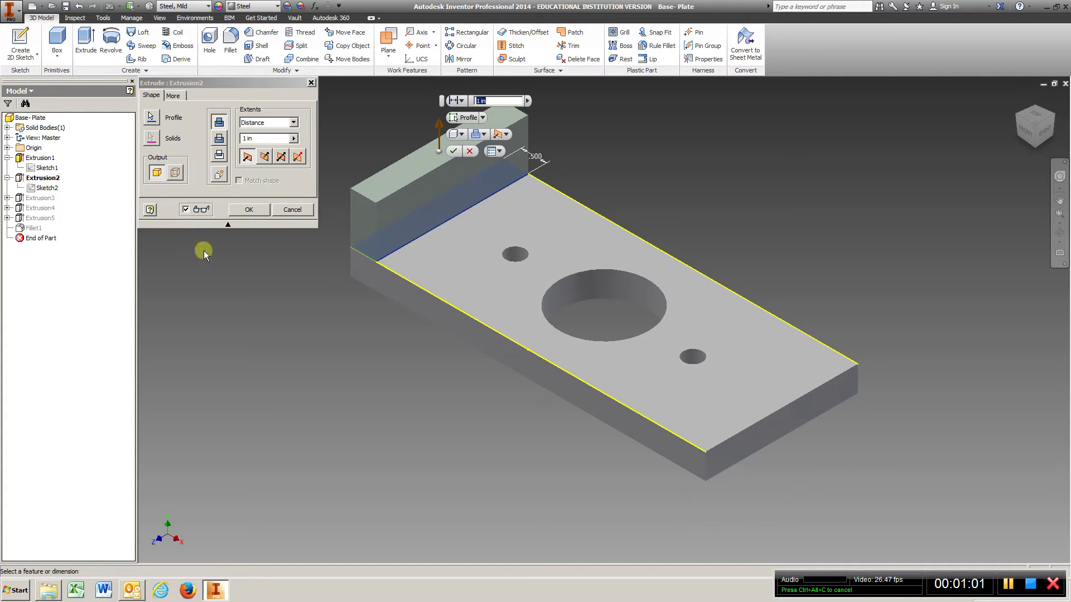
left_click(246, 210)
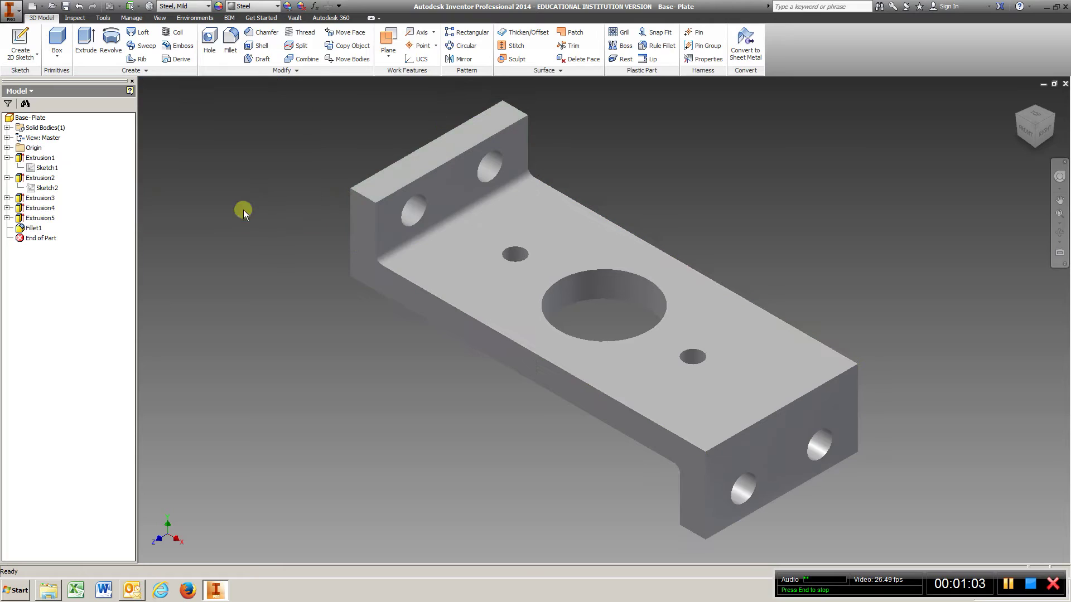
right_click(40, 198)
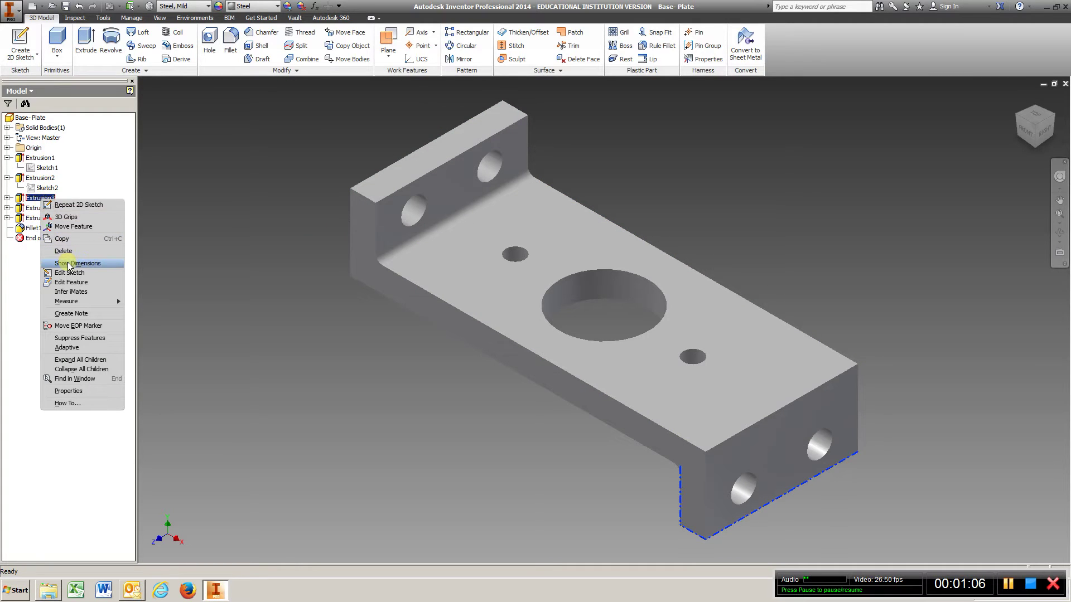
left_click(76, 275)
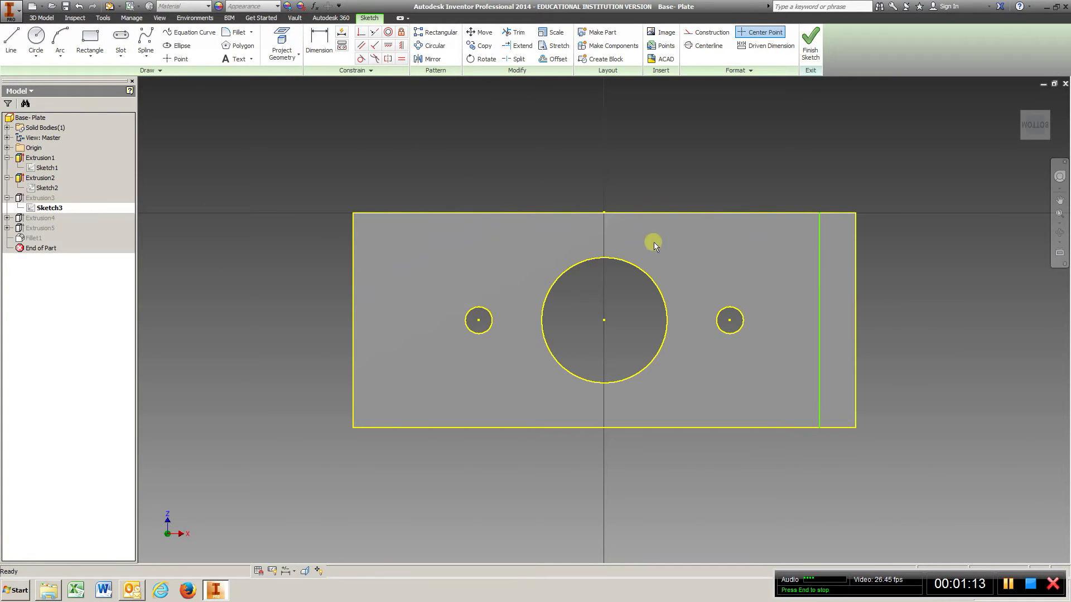
left_click(810, 43)
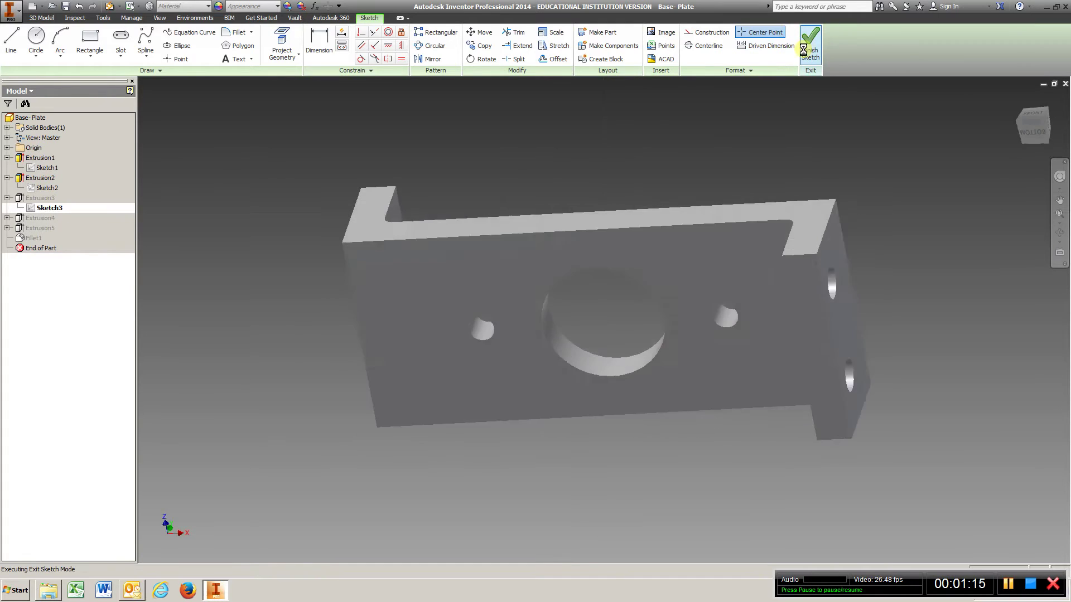
right_click(36, 200)
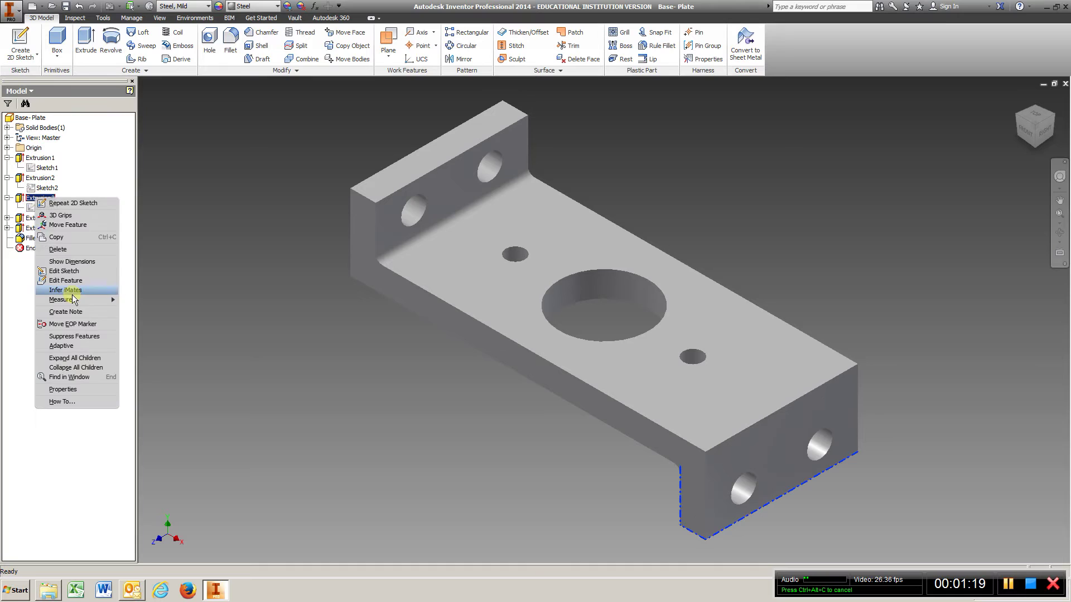
left_click(72, 280)
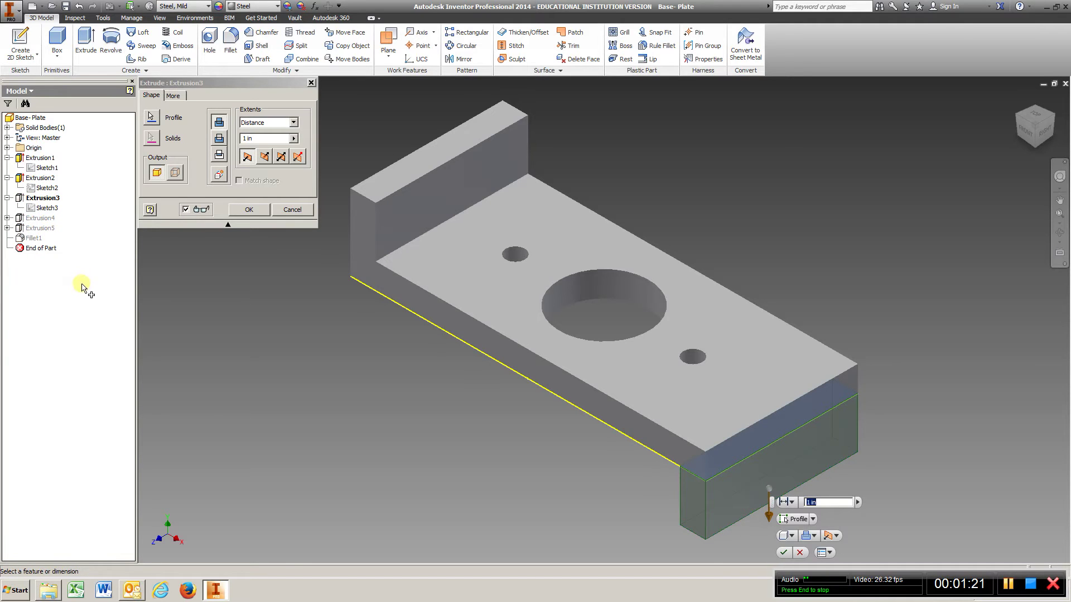
Step: Apply the extrusion, then dimension Sketch4's left hole centre .750 from the left edge
left_click(244, 204)
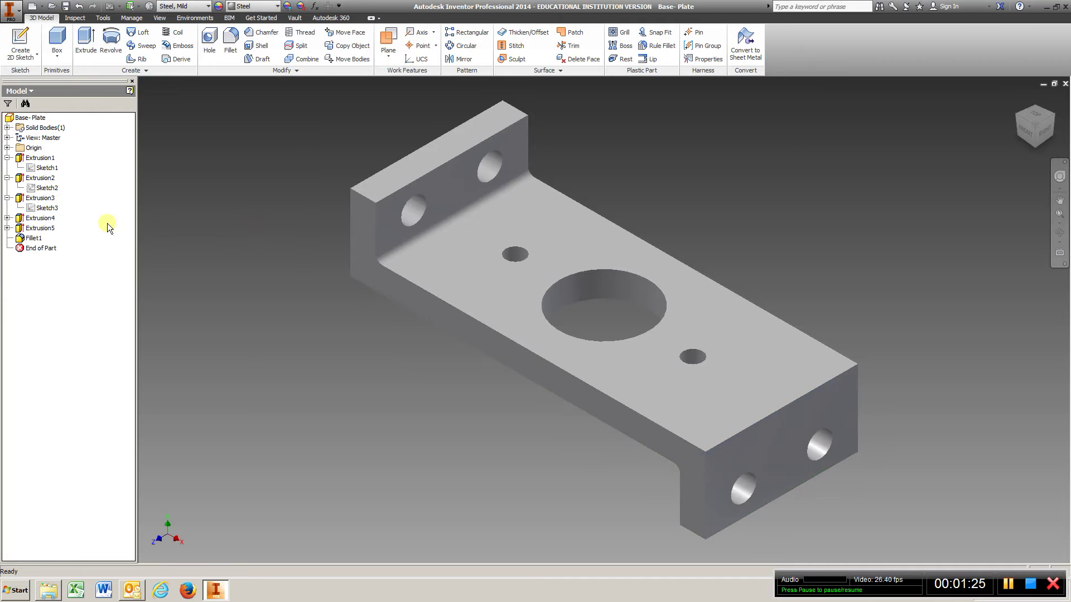
right_click(37, 220)
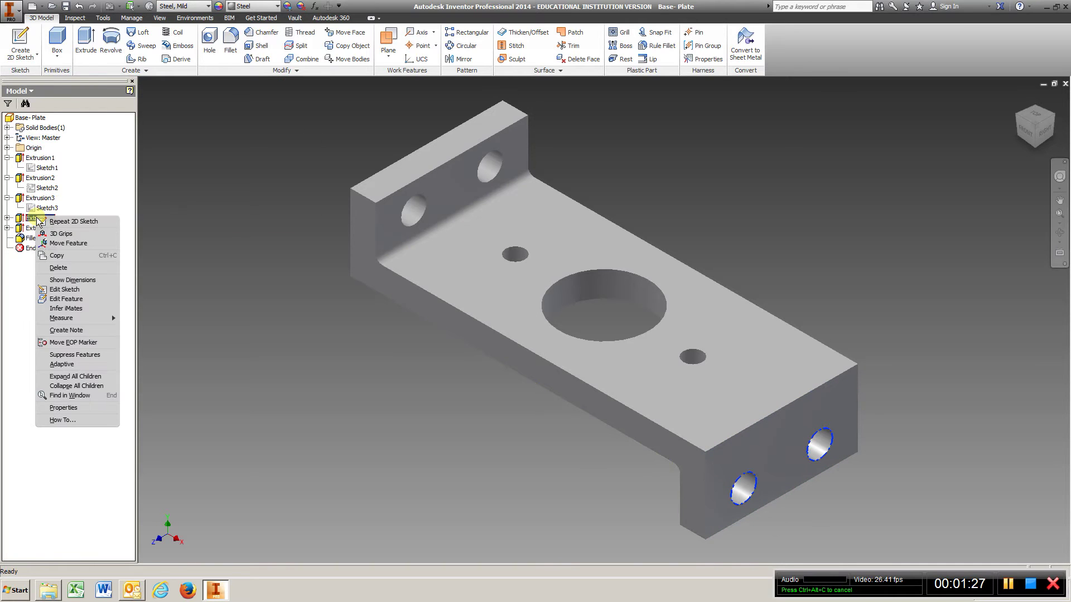
left_click(77, 286)
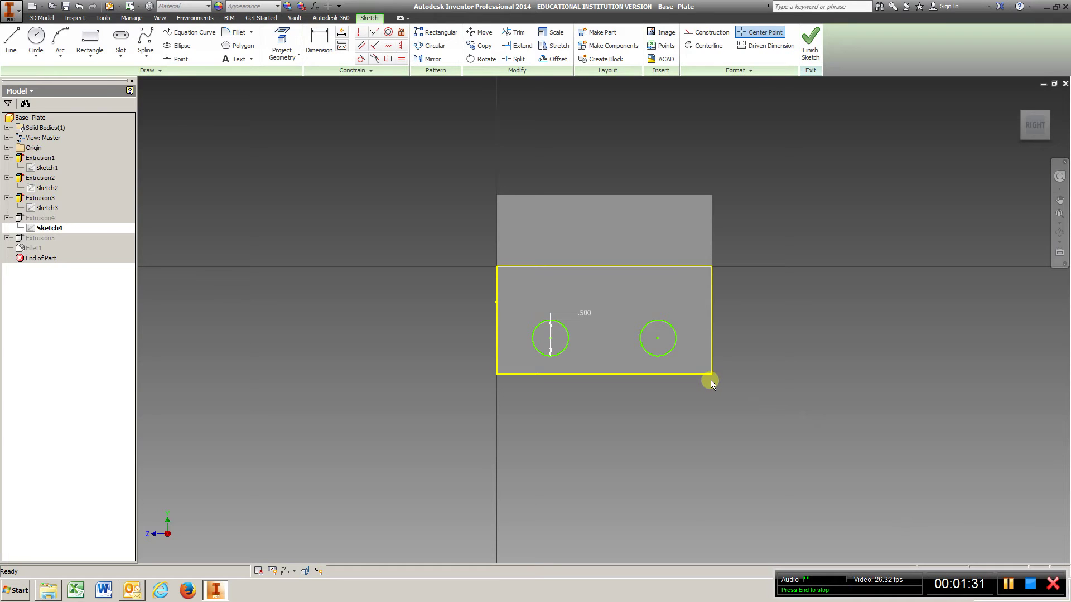
left_click(325, 47)
left_click(498, 339)
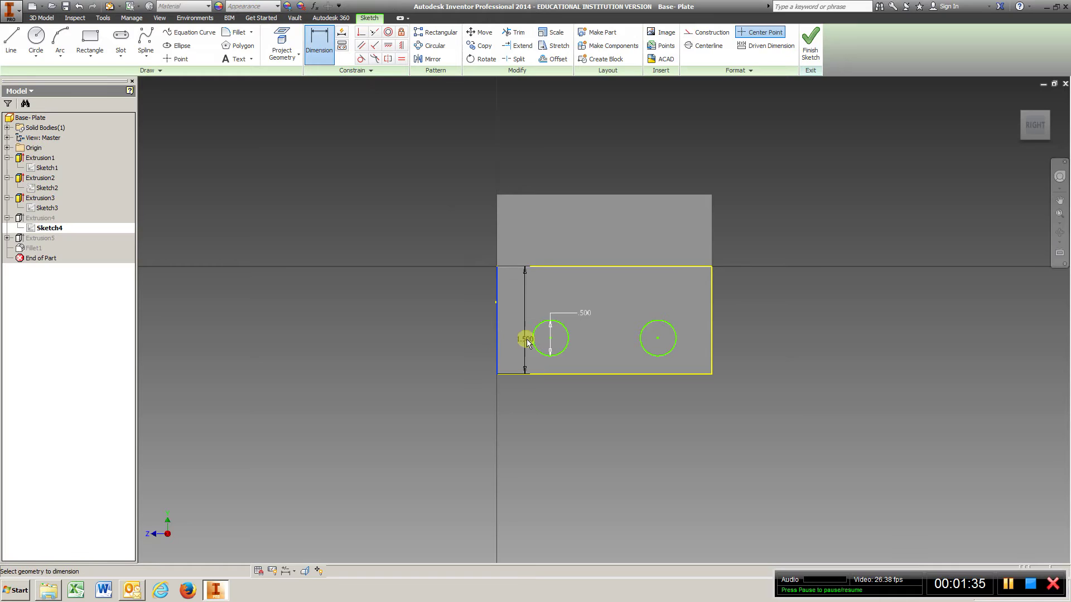
left_click(550, 338)
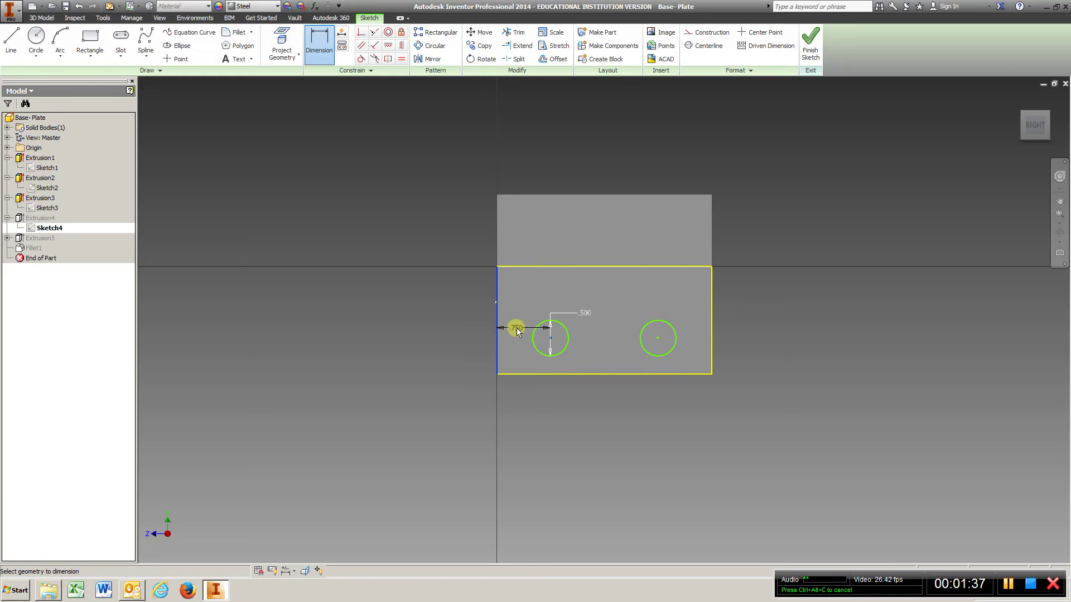
left_click(525, 396)
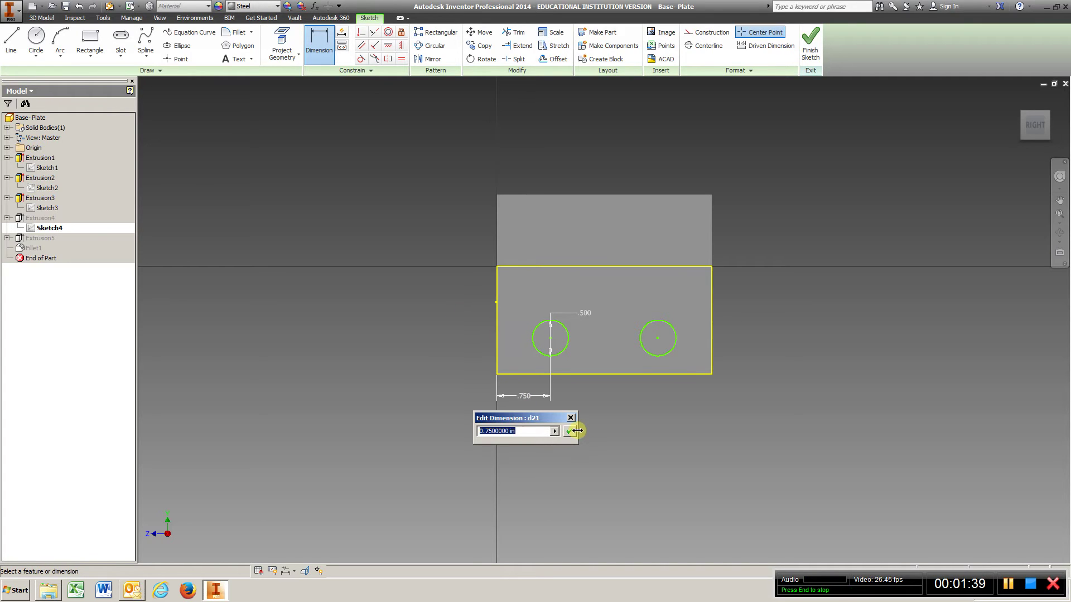
left_click(572, 431)
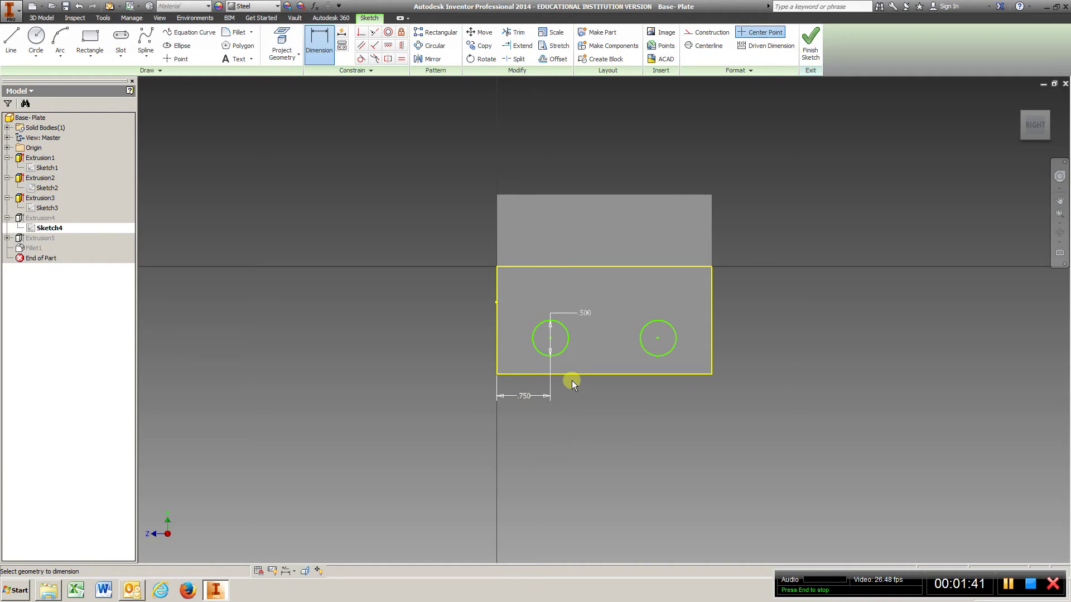
Step: Dimension the left hole centre .500 from the bottom edge and finish the sketch
left_click(571, 374)
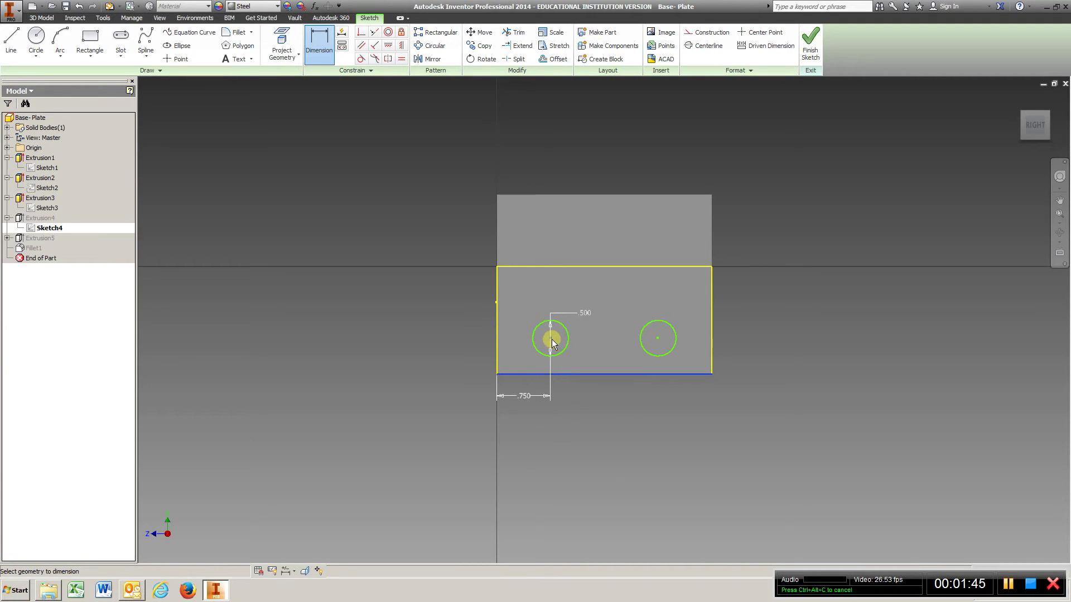
left_click(551, 339)
left_click(446, 351)
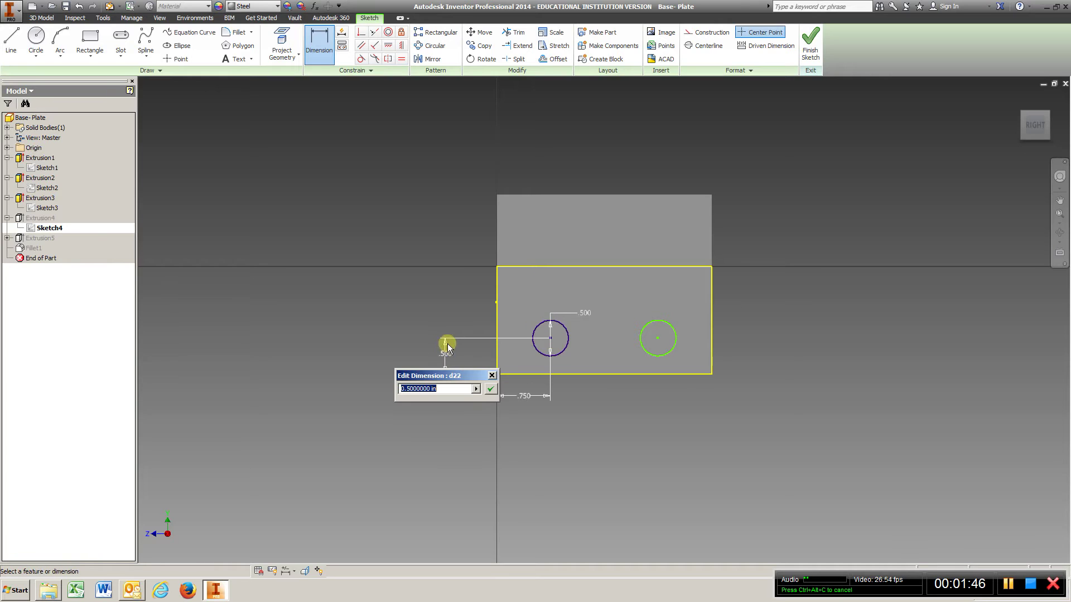
left_click(491, 388)
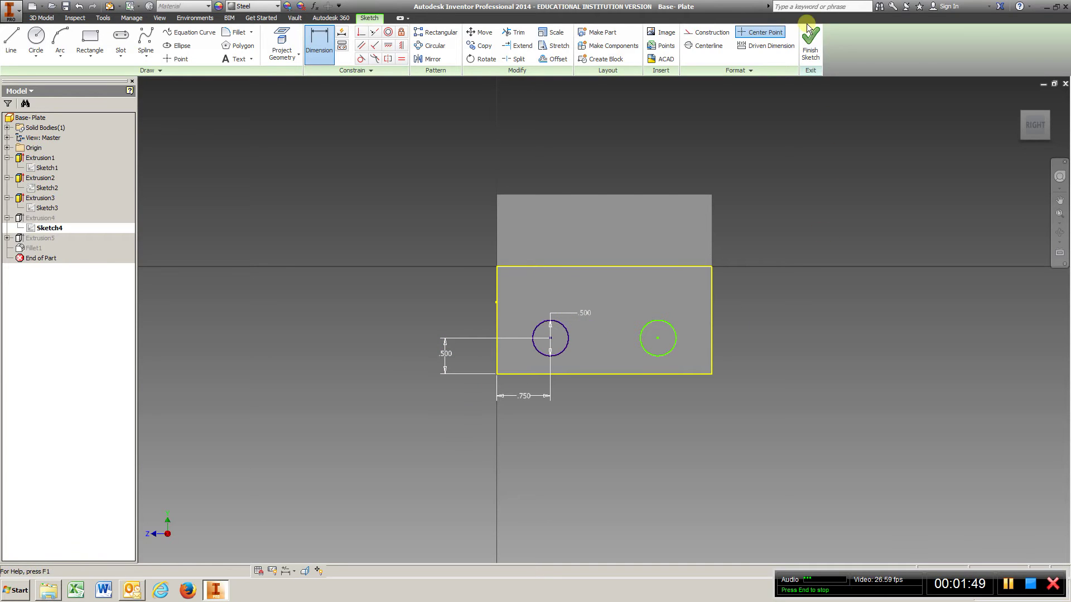
left_click(811, 49)
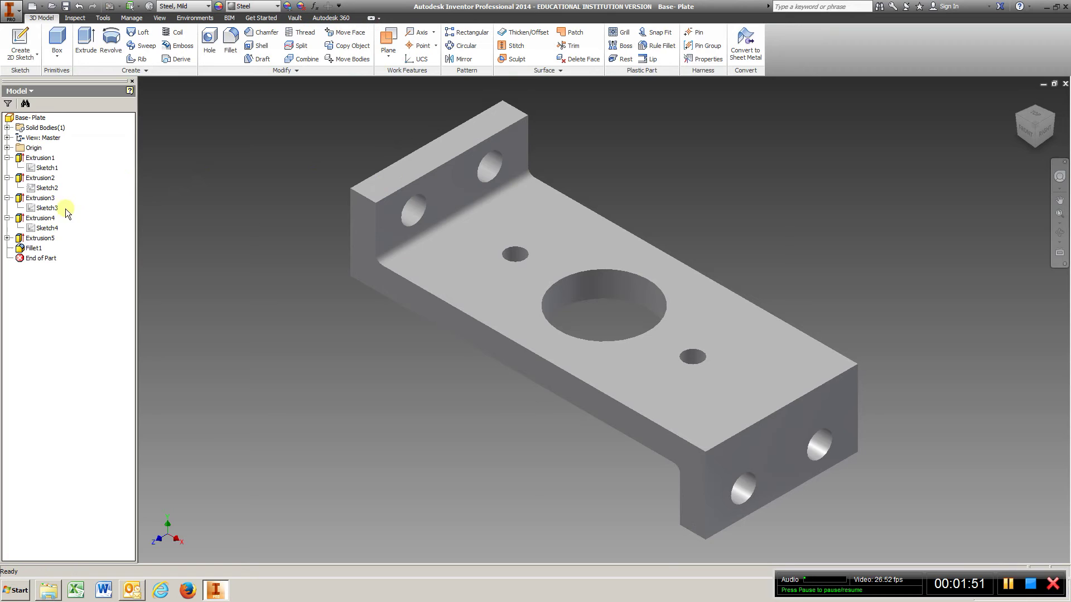
Step: Set Extrusion4's hole cut extents to All through the upright wall
right_click(44, 219)
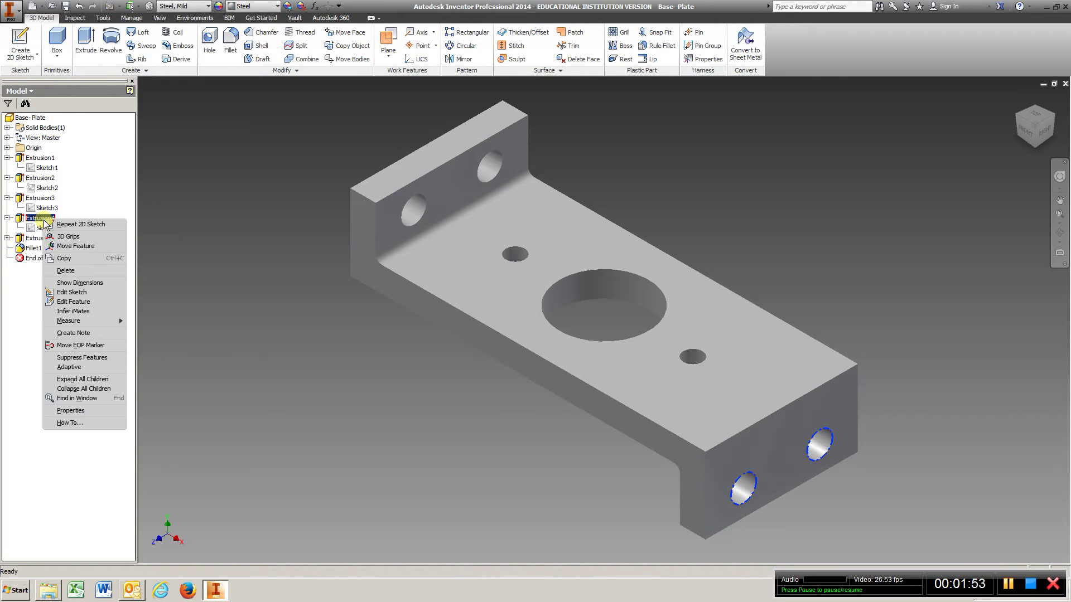
left_click(87, 300)
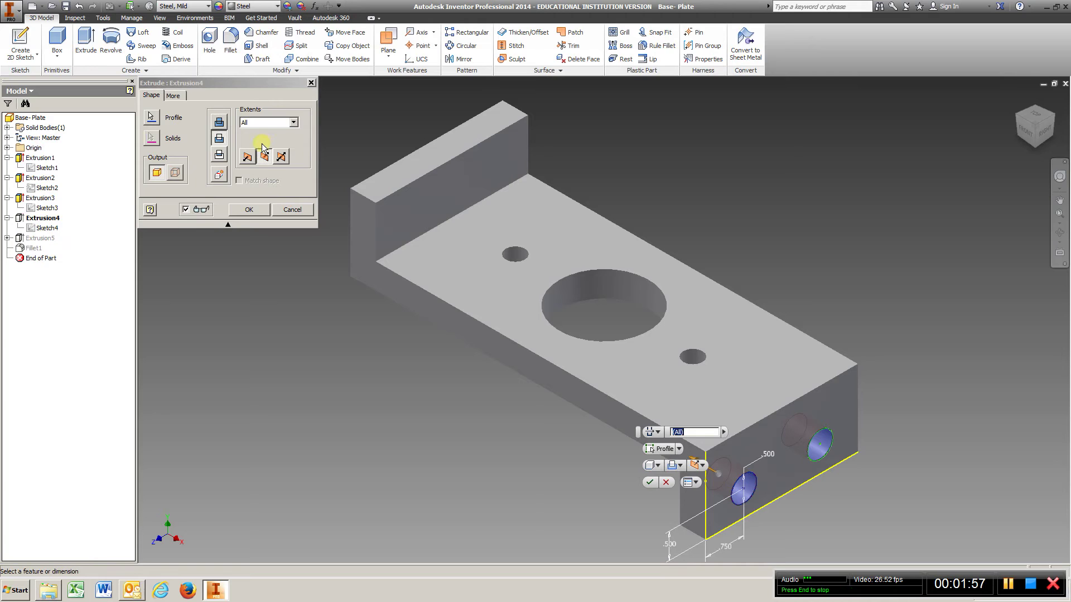
left_click(267, 211)
Step: Review Extrusion5's two flange-hole circles in Sketch5 and return to the part
right_click(39, 238)
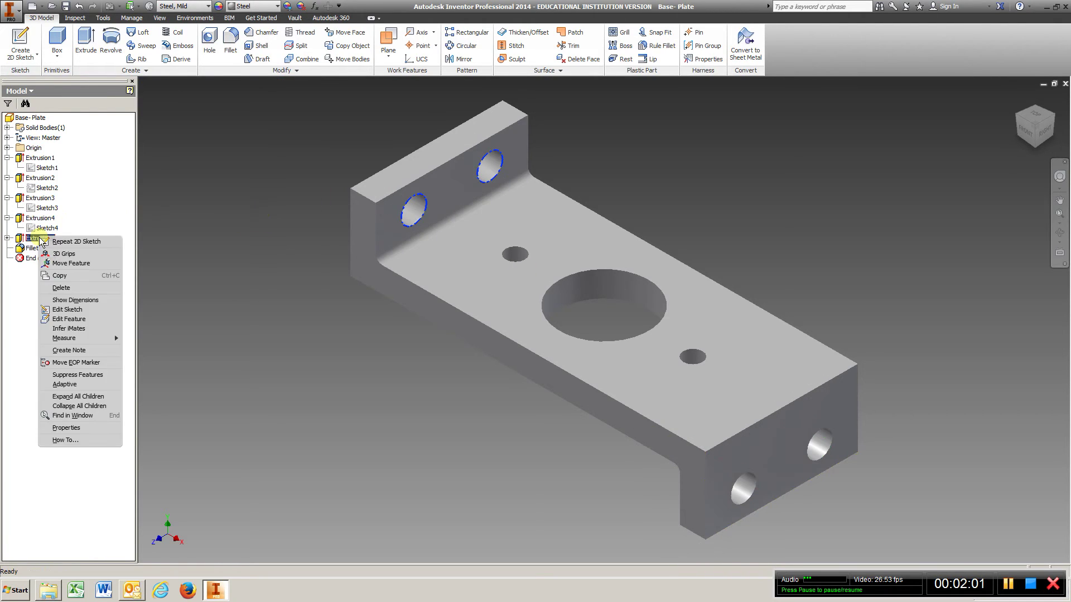
left_click(69, 310)
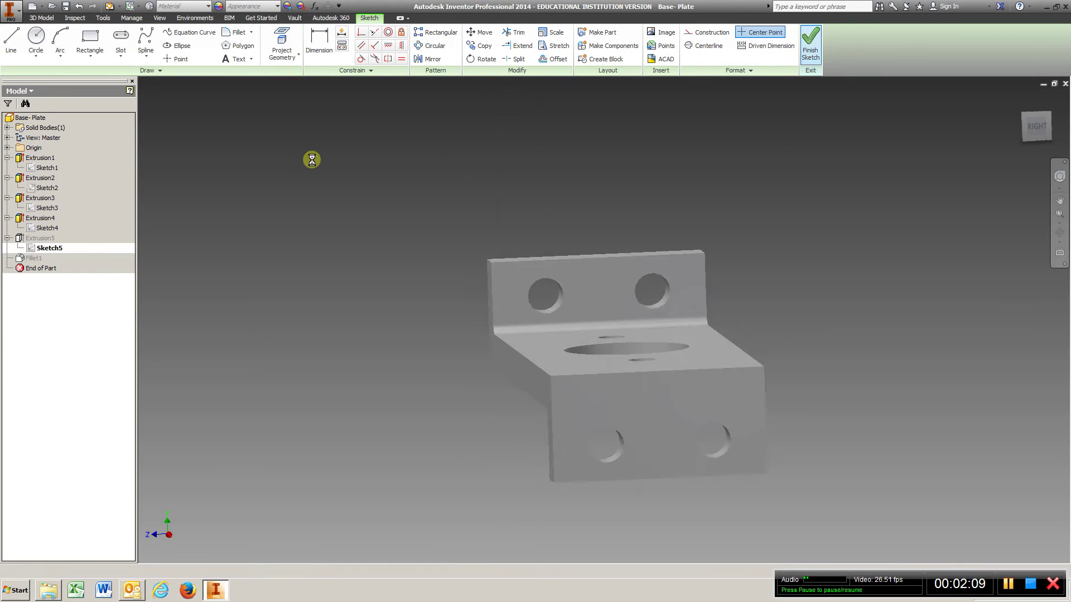
left_click(810, 41)
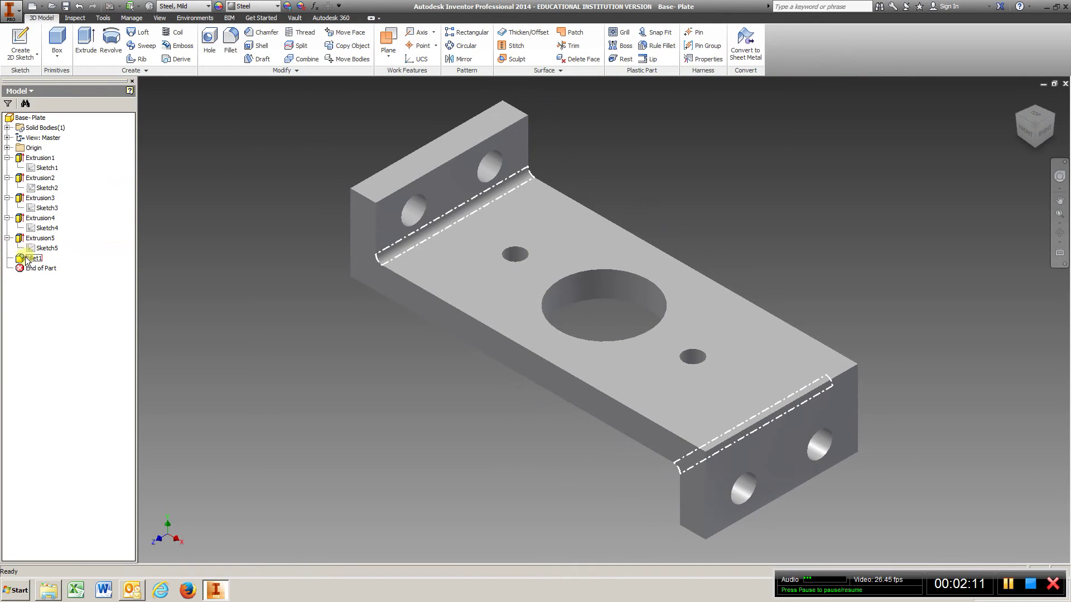
Step: Reapply Fillet1 with a 1/8 in radius on the two inner corner edges
right_click(31, 261)
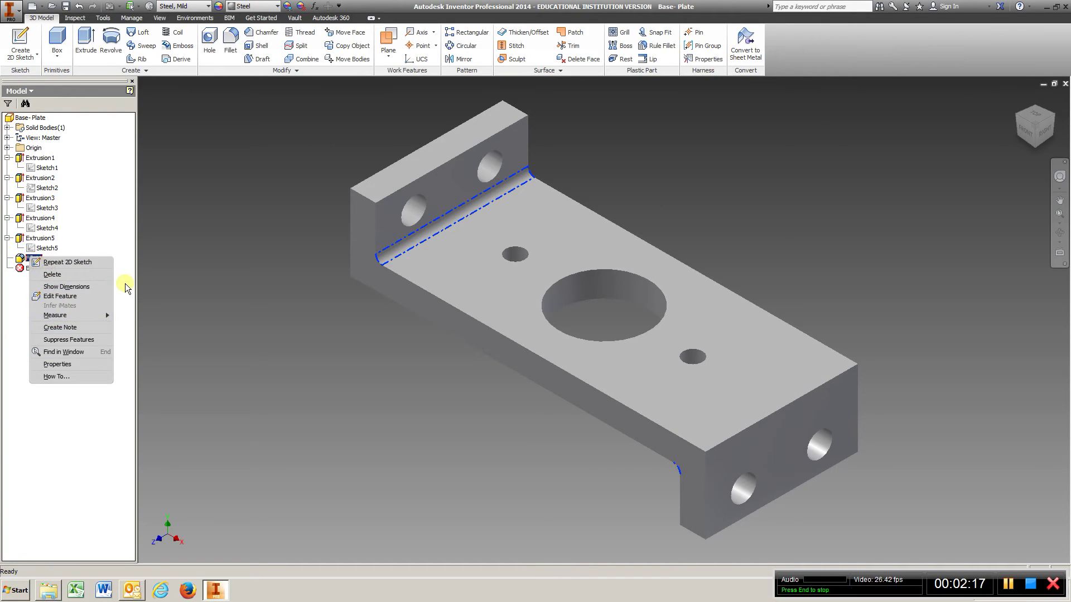
left_click(198, 280)
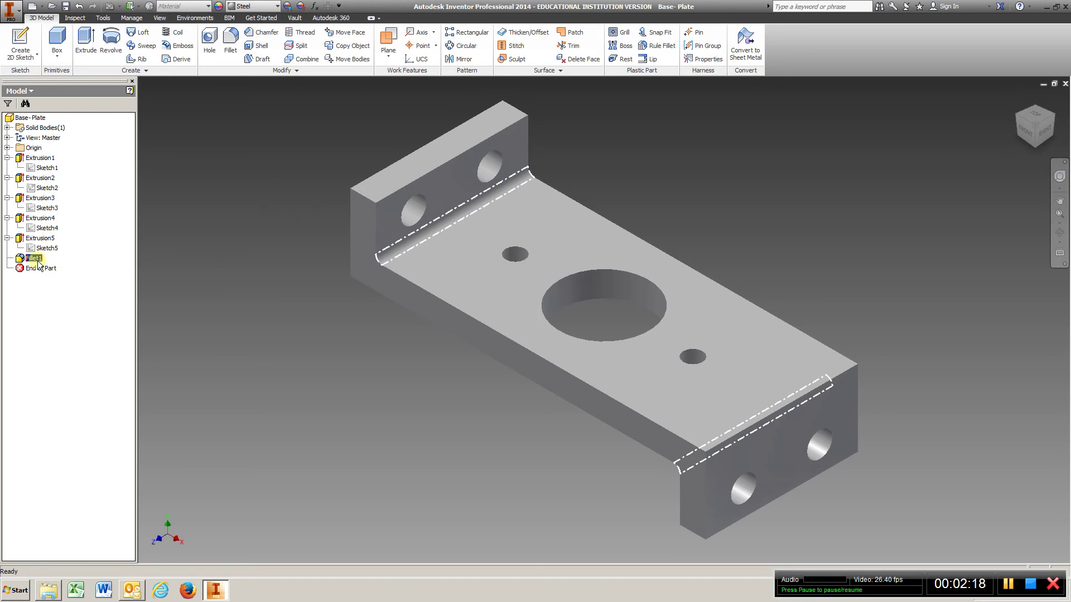
right_click(37, 259)
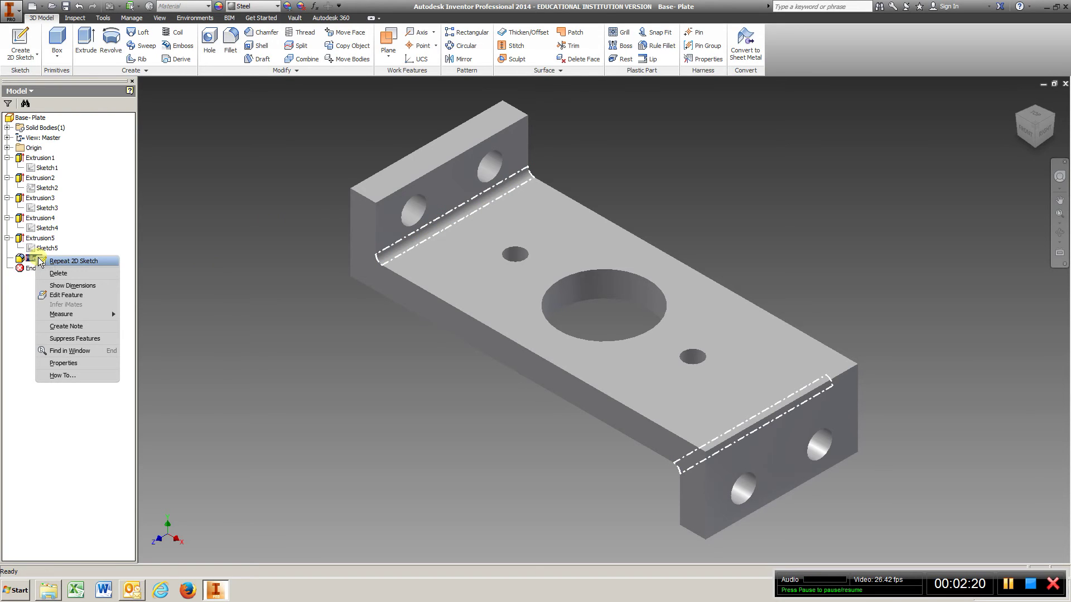
left_click(83, 295)
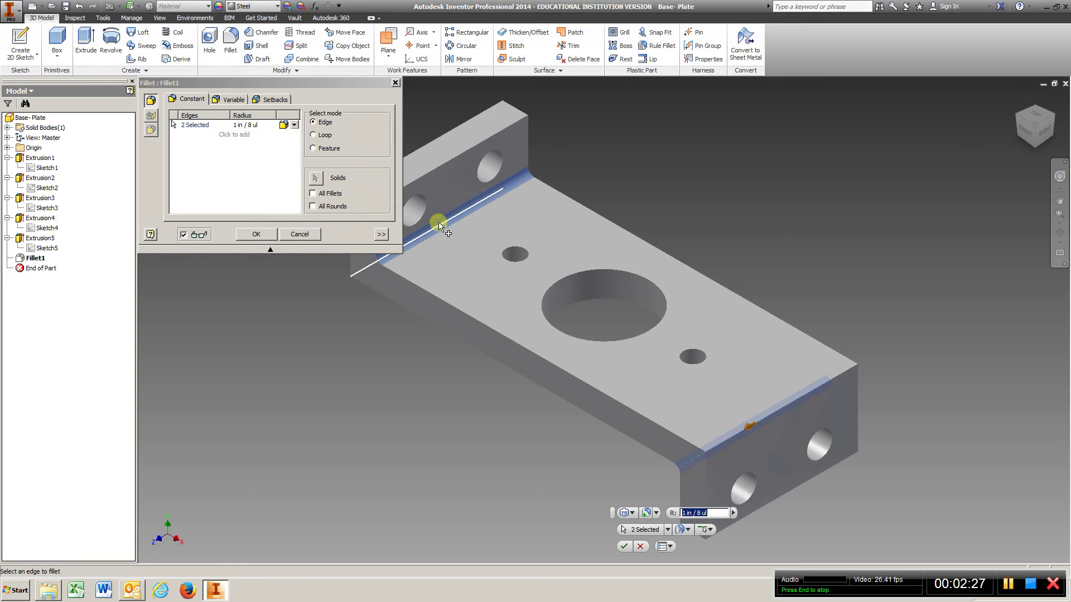
left_click(263, 235)
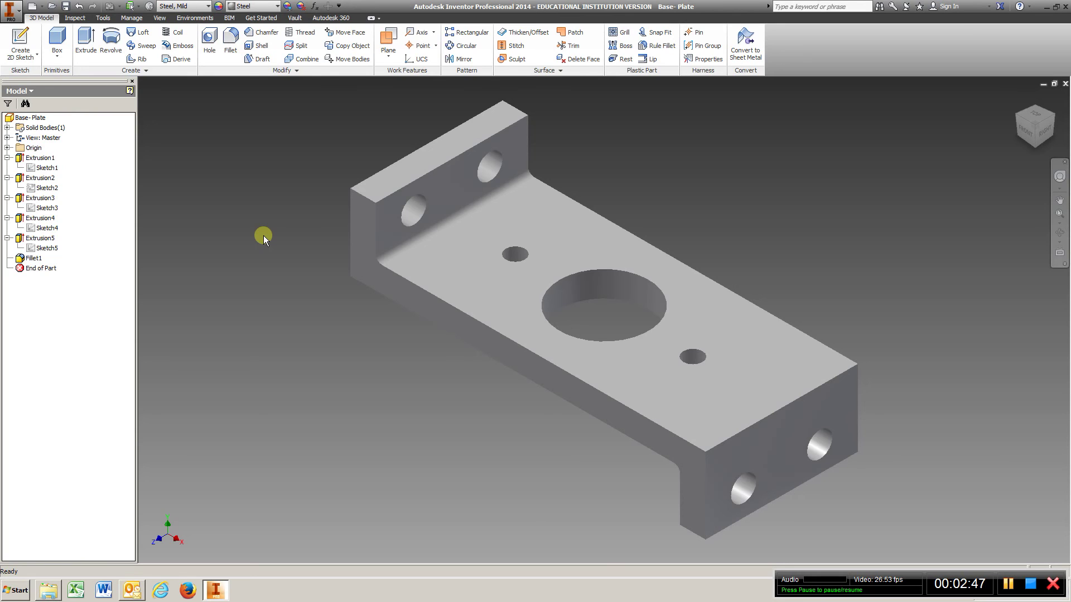
right_click(383, 260)
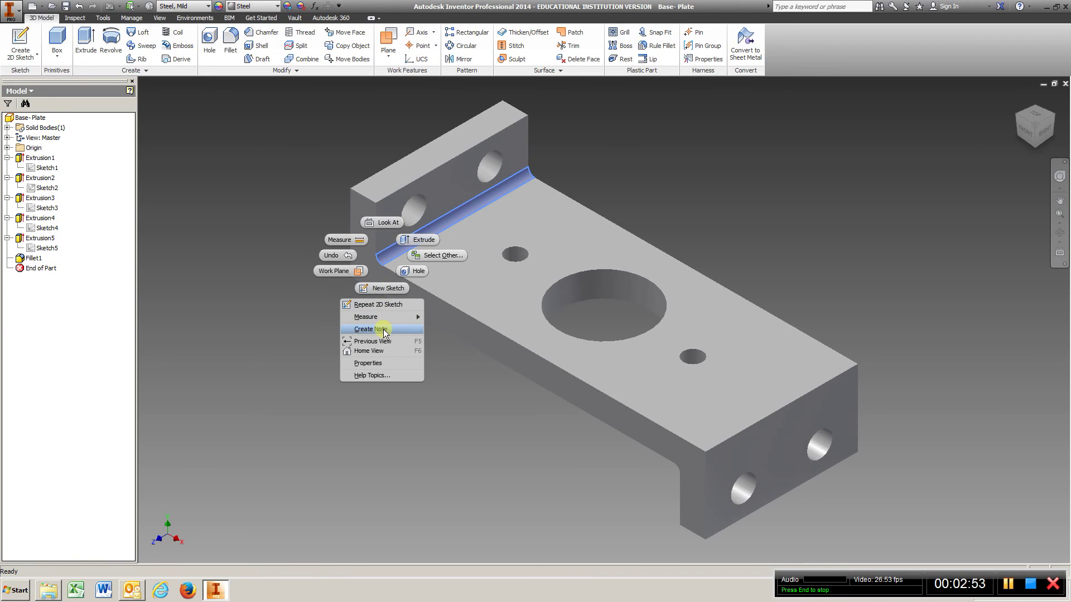
left_click(477, 366)
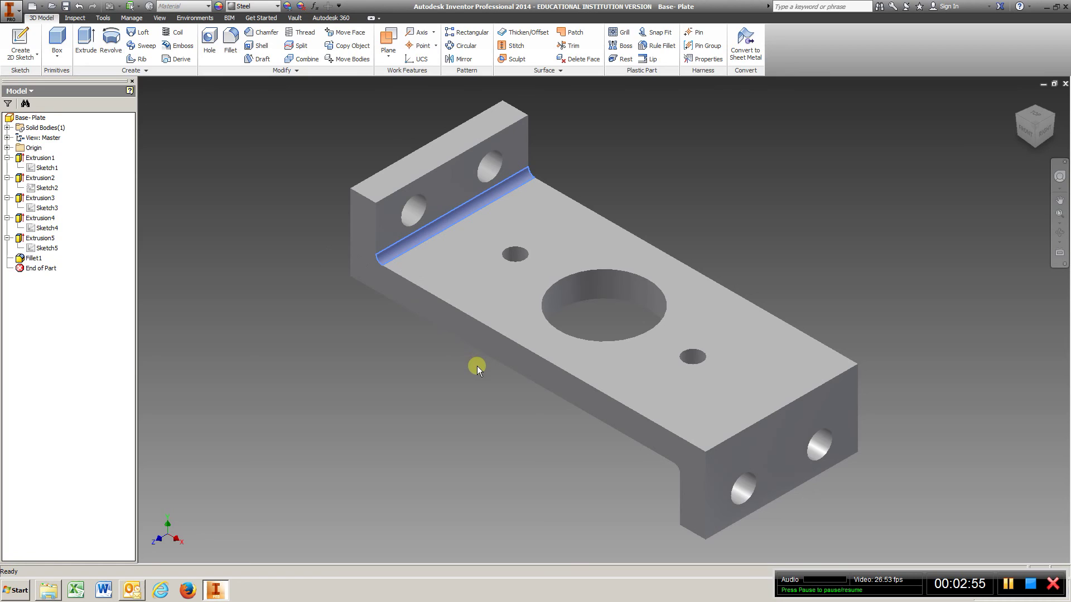